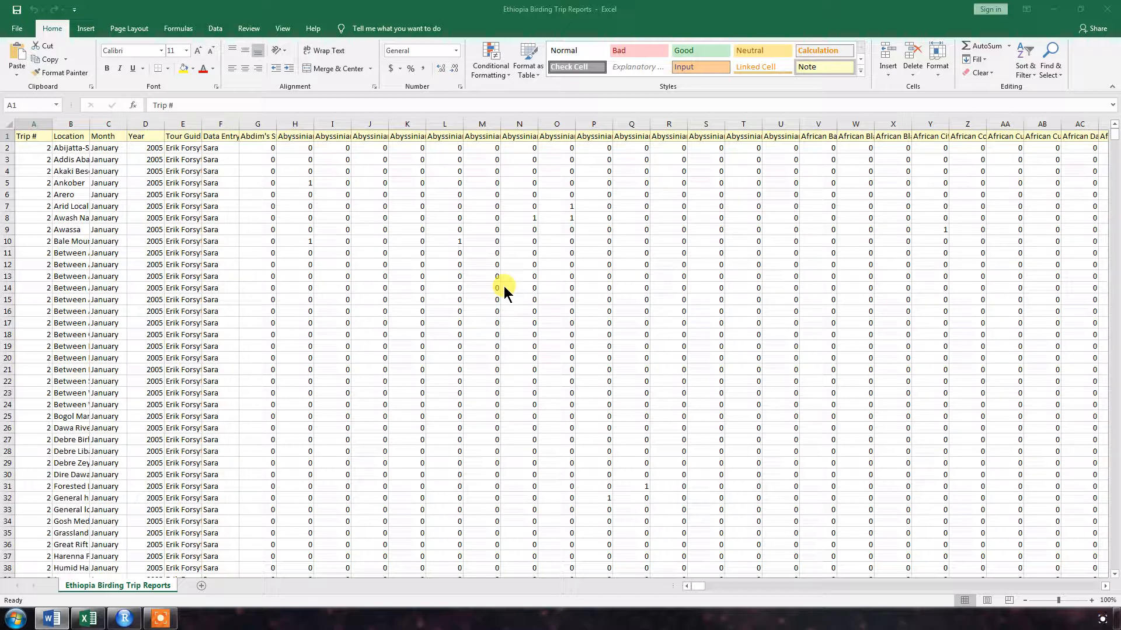
# Step: Save the Ethiopia Birding Trip Reports workbook to the Desktop in CSV (Comma delimited) format, accepting the loss of workbook features
pyautogui.click(14, 30)
pyautogui.click(14, 32)
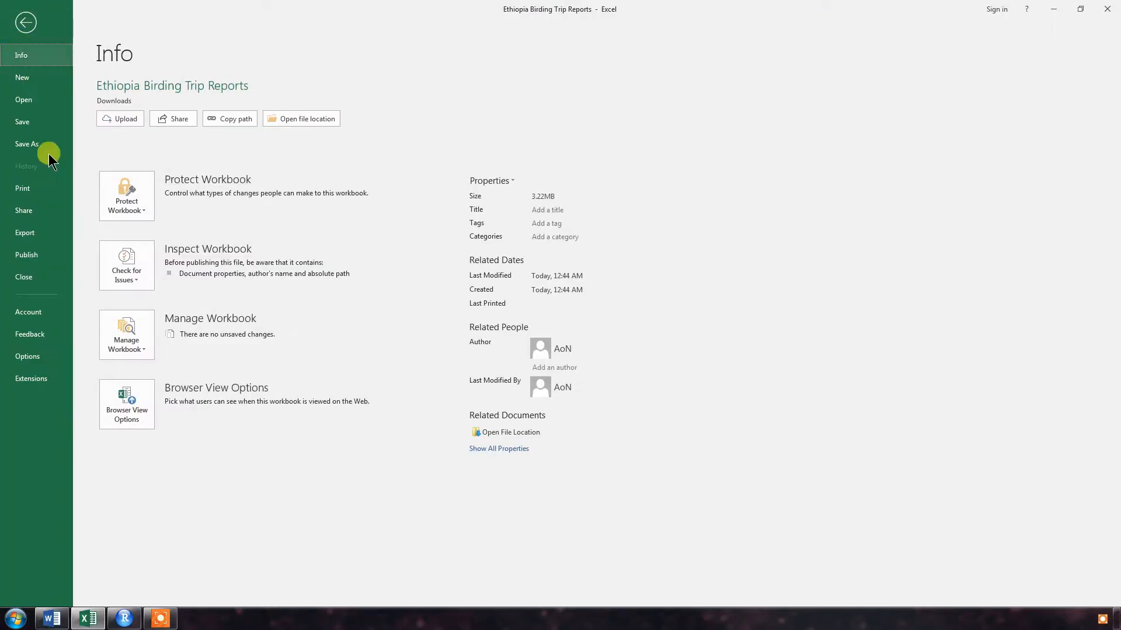
pyautogui.click(32, 147)
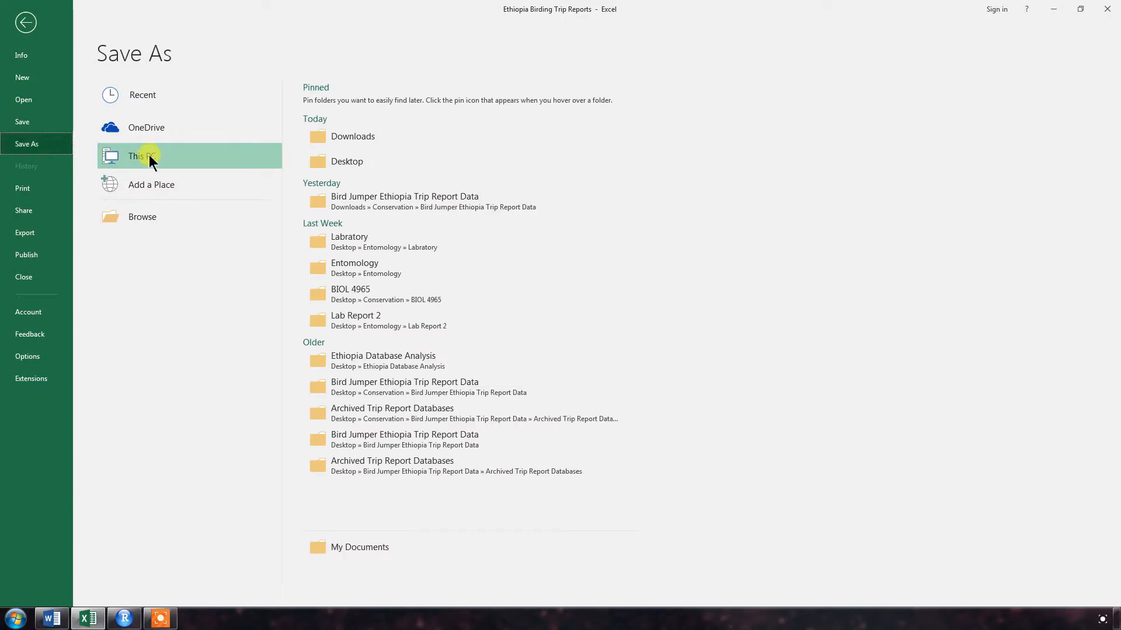
pyautogui.click(329, 164)
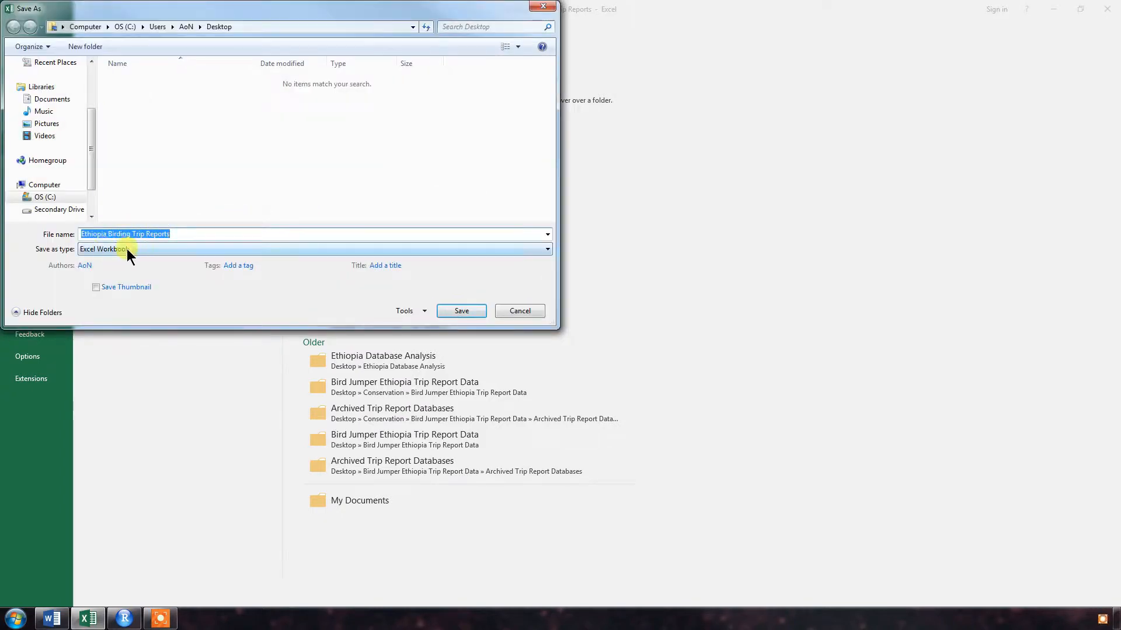
pyautogui.click(113, 249)
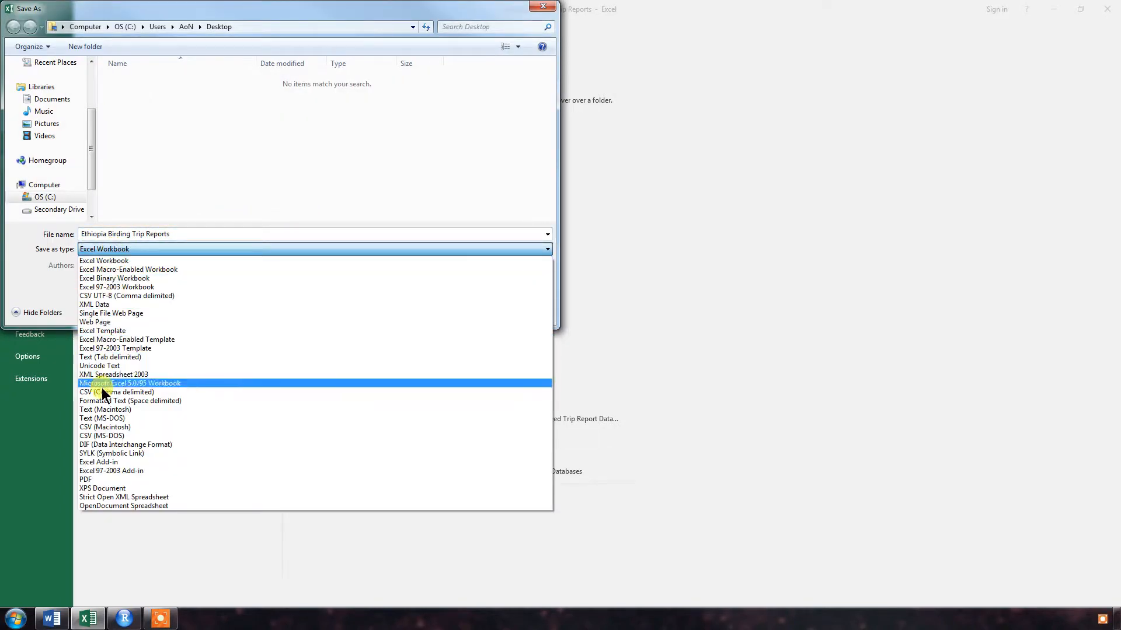
pyautogui.click(97, 391)
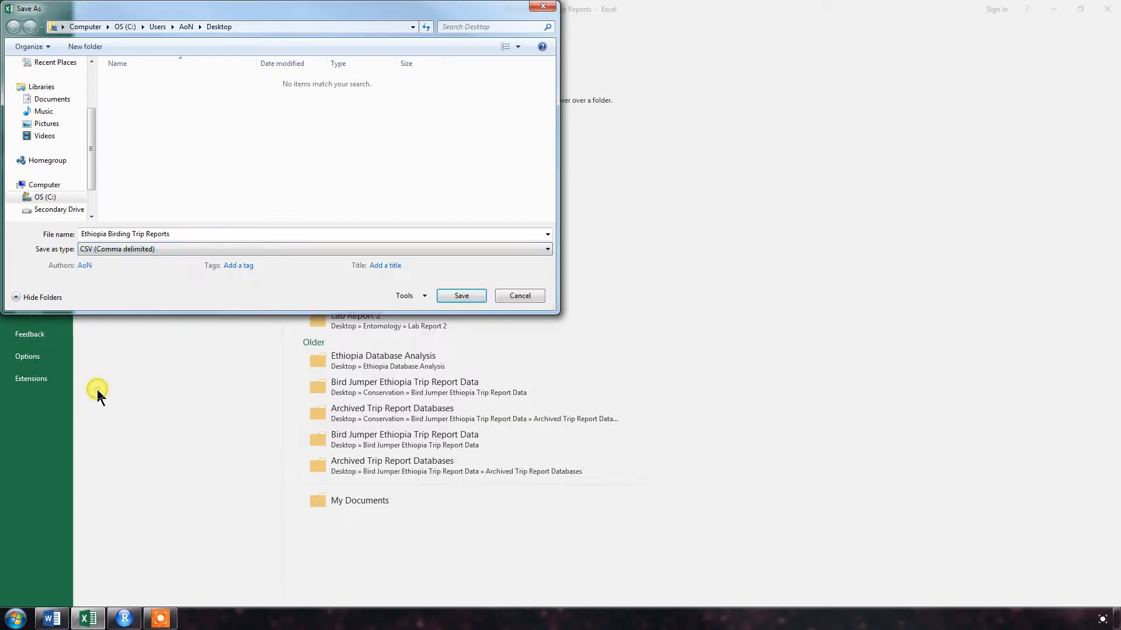
pyautogui.click(450, 294)
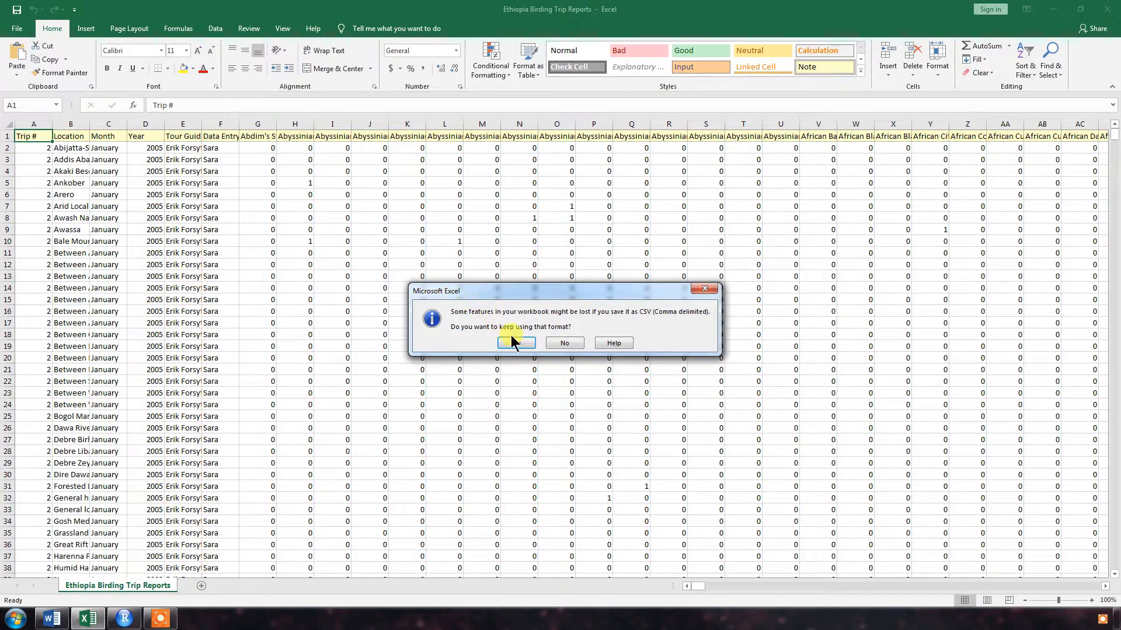
pyautogui.click(516, 344)
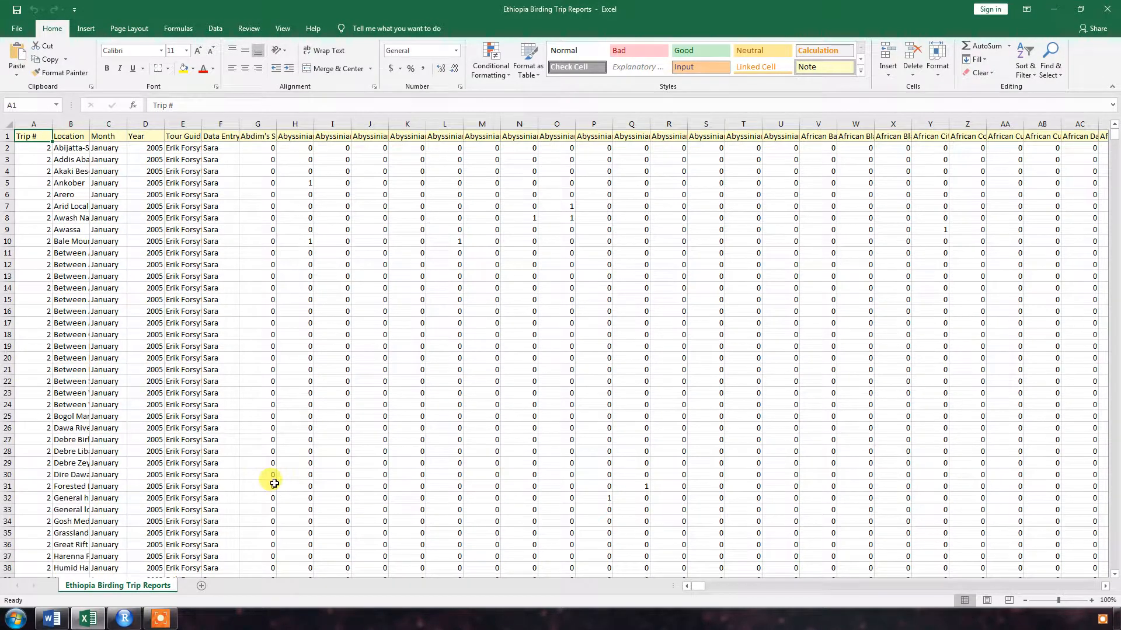
# Step: Switch to RStudio, browse to the Desktop folder and set it as the working directory
pyautogui.click(125, 618)
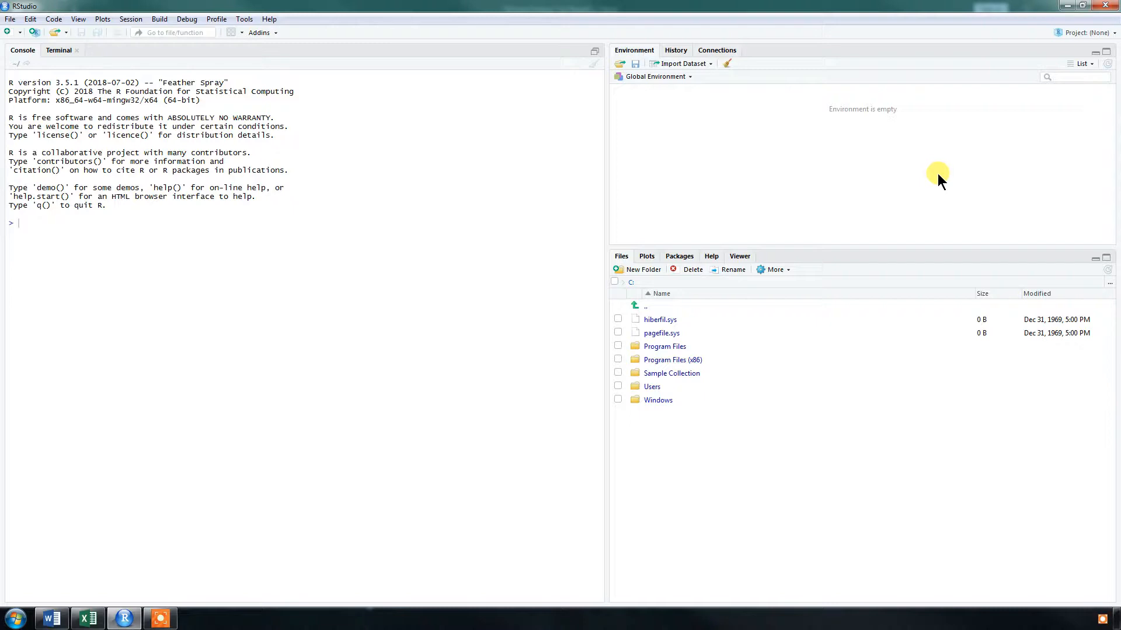
pyautogui.click(1109, 285)
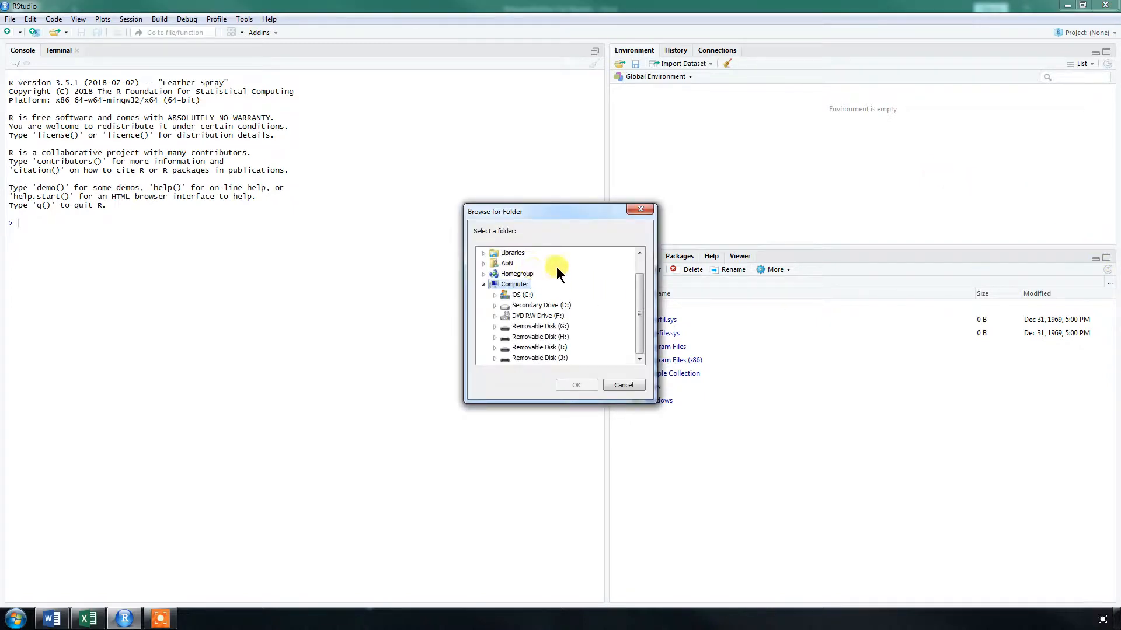
pyautogui.scroll(1, 557, 271)
pyautogui.click(501, 253)
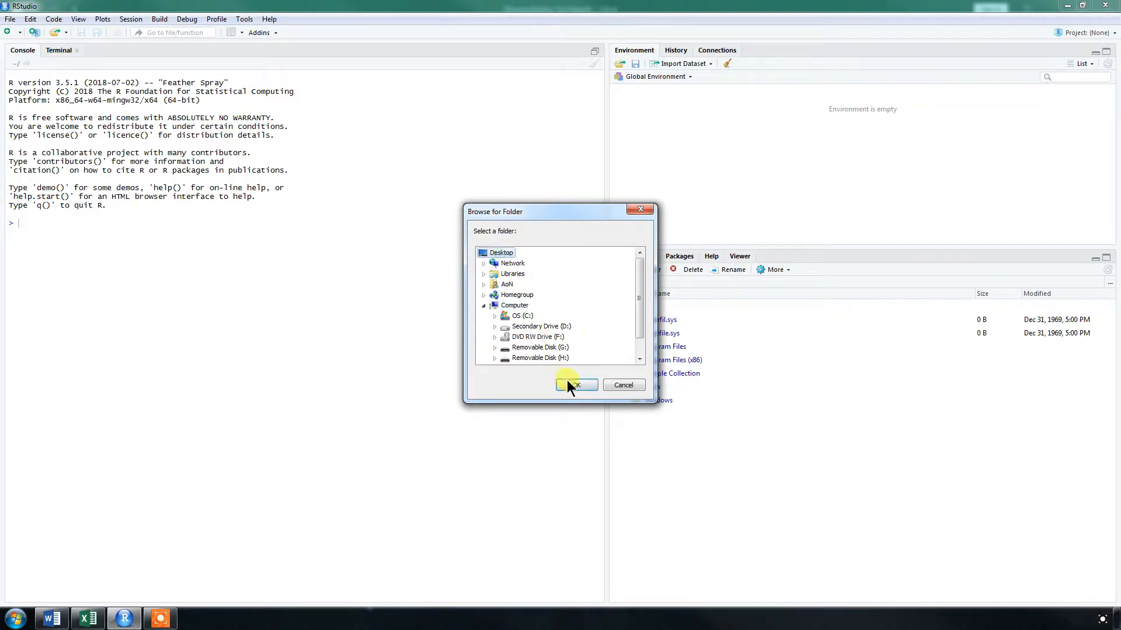
pyautogui.click(573, 385)
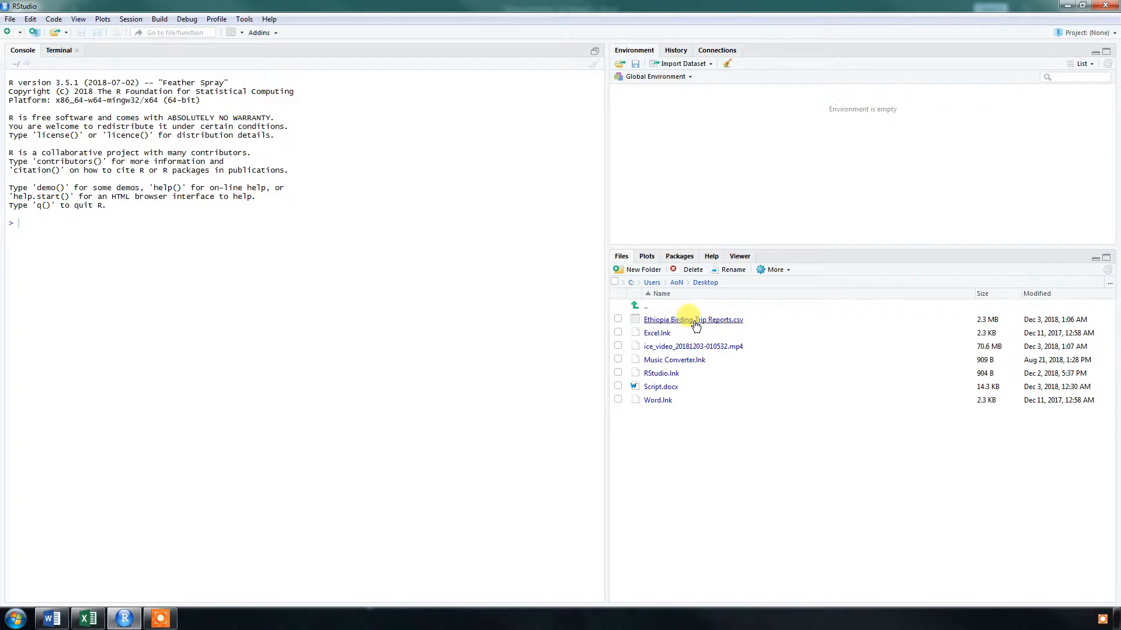
pyautogui.click(778, 271)
pyautogui.click(793, 332)
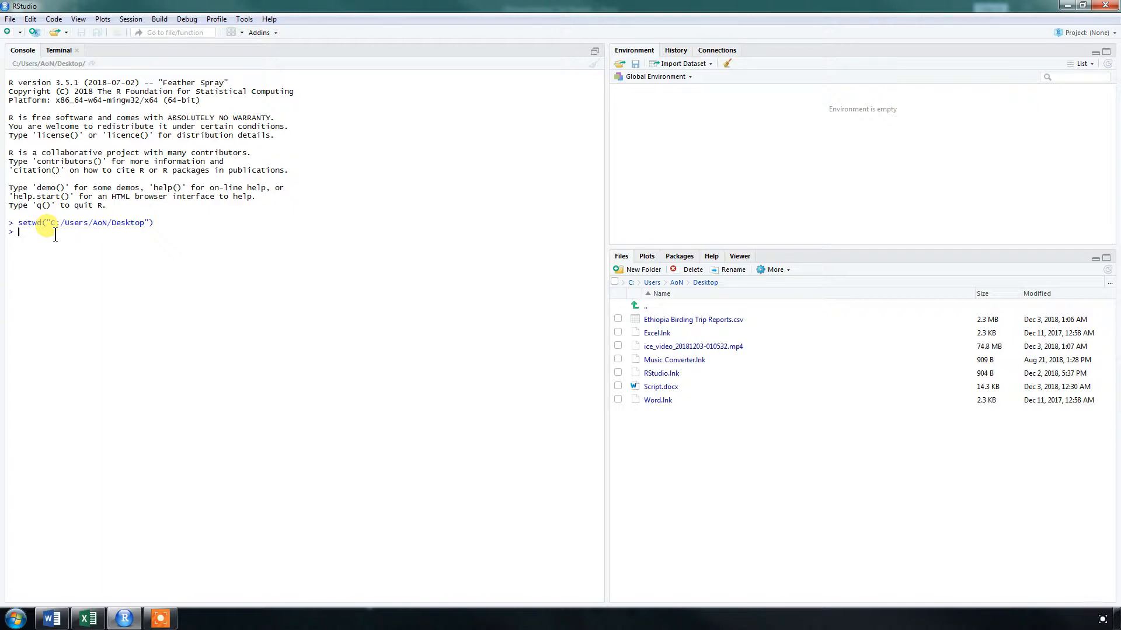
# Step: Write a console command assigning read.csv("Ethiopia Birding Trip Reports.csv") to Tripdata
pyautogui.write('Tripdat')
pyautogui.write('a <-')
pyautogui.write('read.c')
pyautogui.write('sv')
pyautogui.write('(')
pyautogui.write('"')
pyautogui.write('Ethiop')
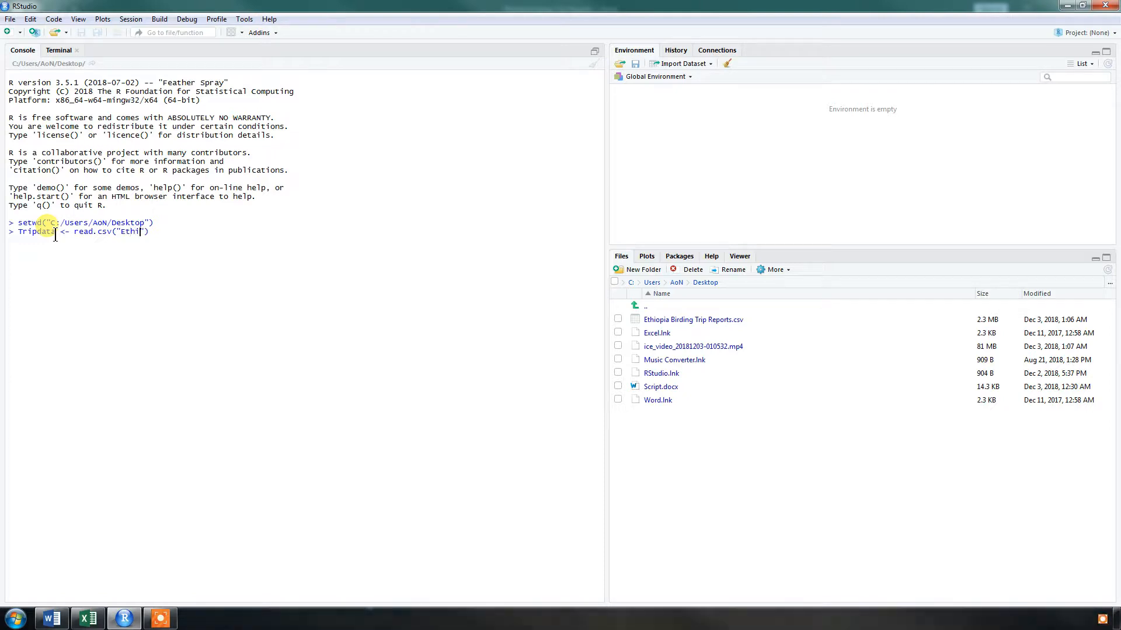
pyautogui.write('ia Birding ')
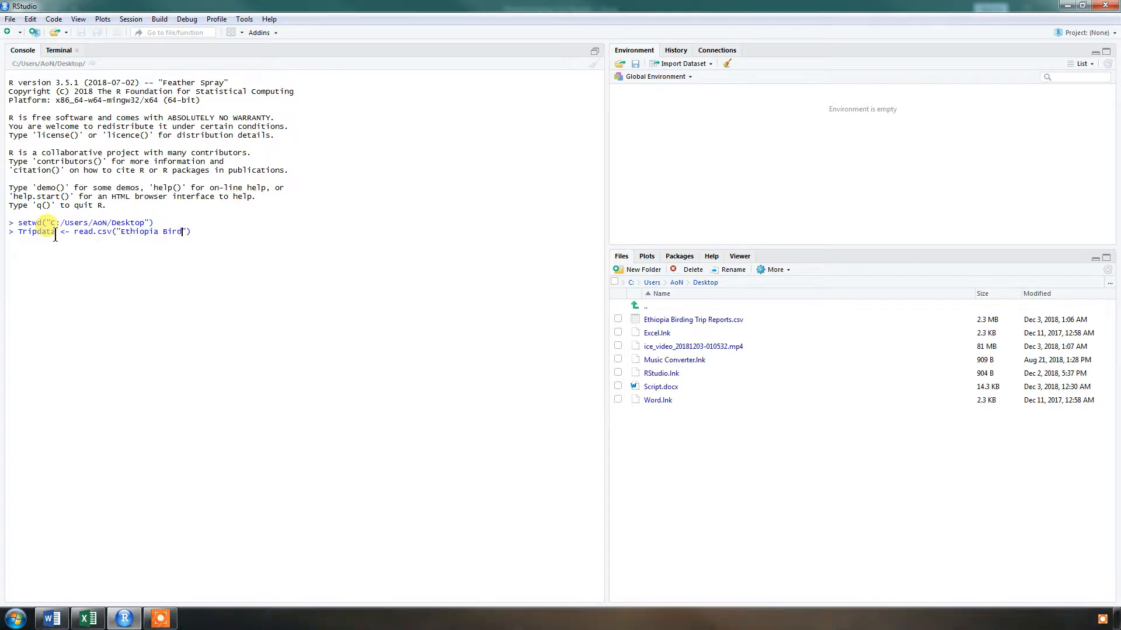
pyautogui.write('Trip Reports.csv')
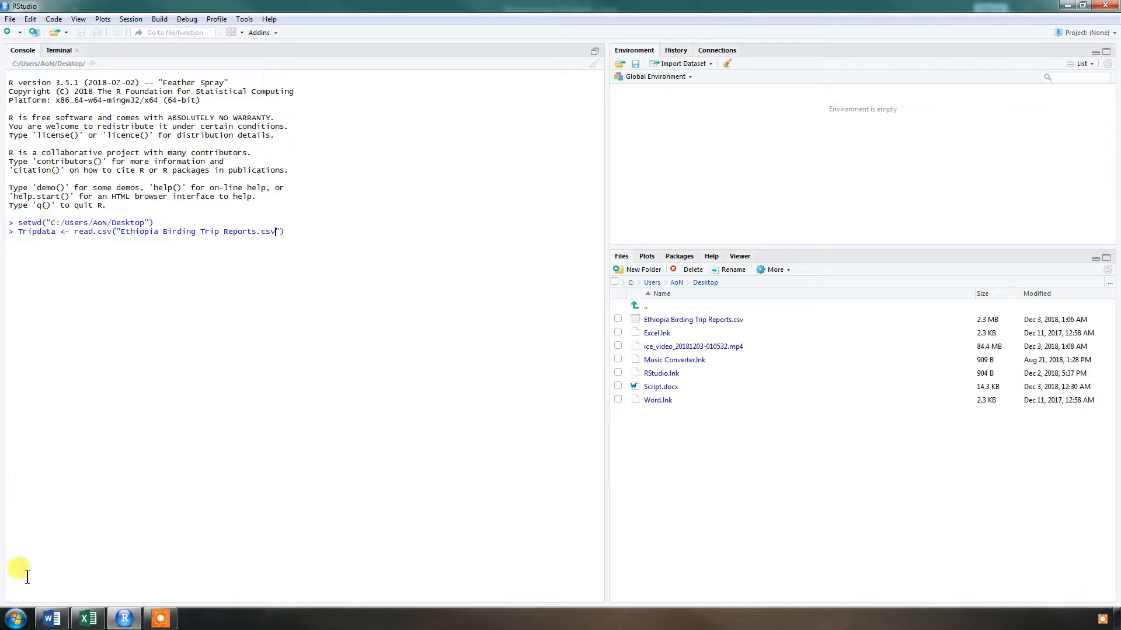
# Step: Check the workbook's header row in Excel, then add header = T to RStudio's read.csv command and run it
pyautogui.click(88, 618)
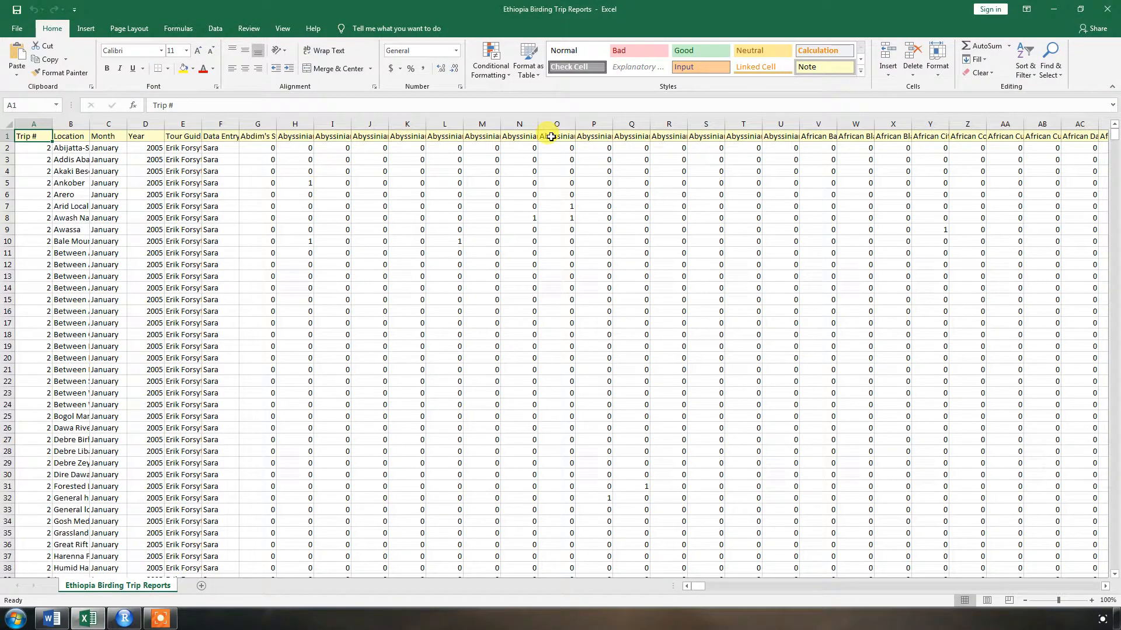
pyautogui.click(124, 618)
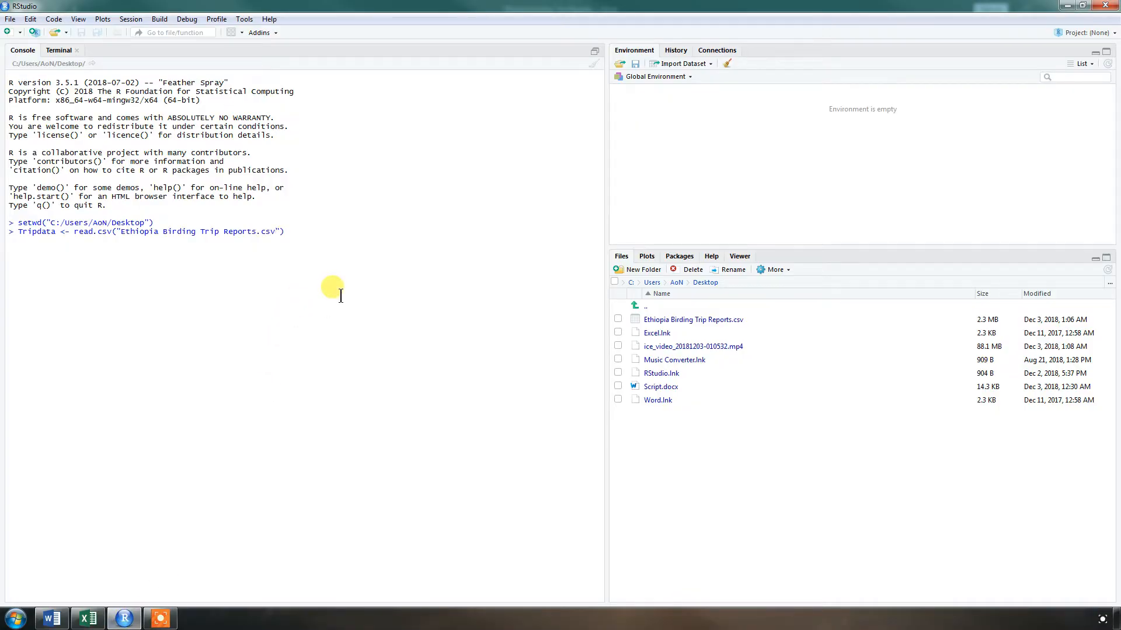
pyautogui.write(', header = T')
pyautogui.click(376, 233)
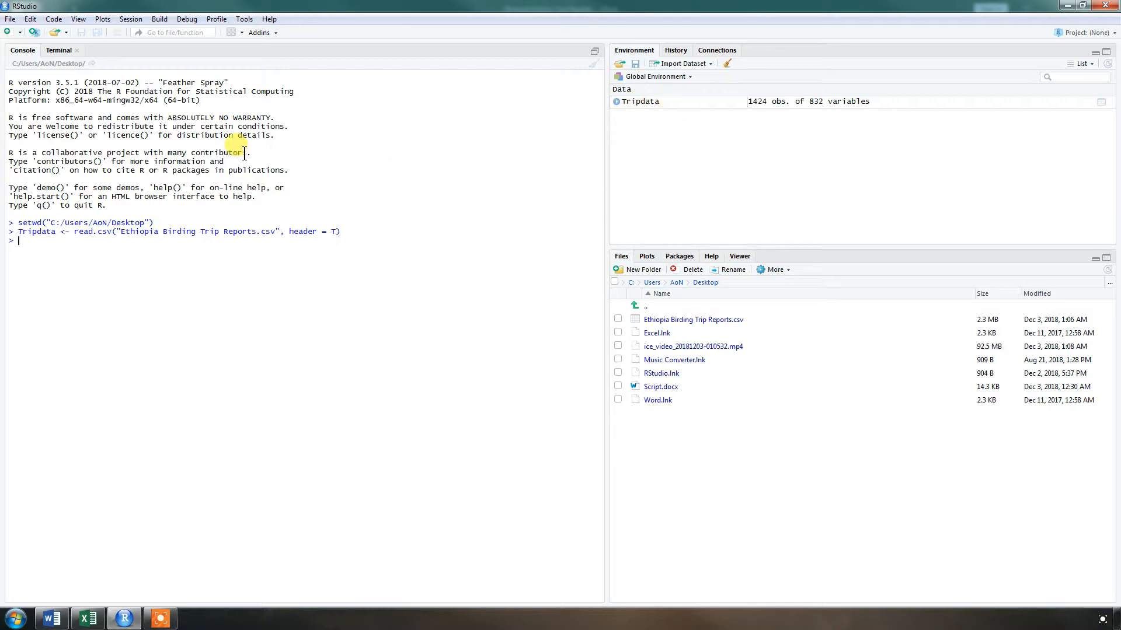
# Step: Print the Tripdata data frame in the console
pyautogui.write('Tripdat')
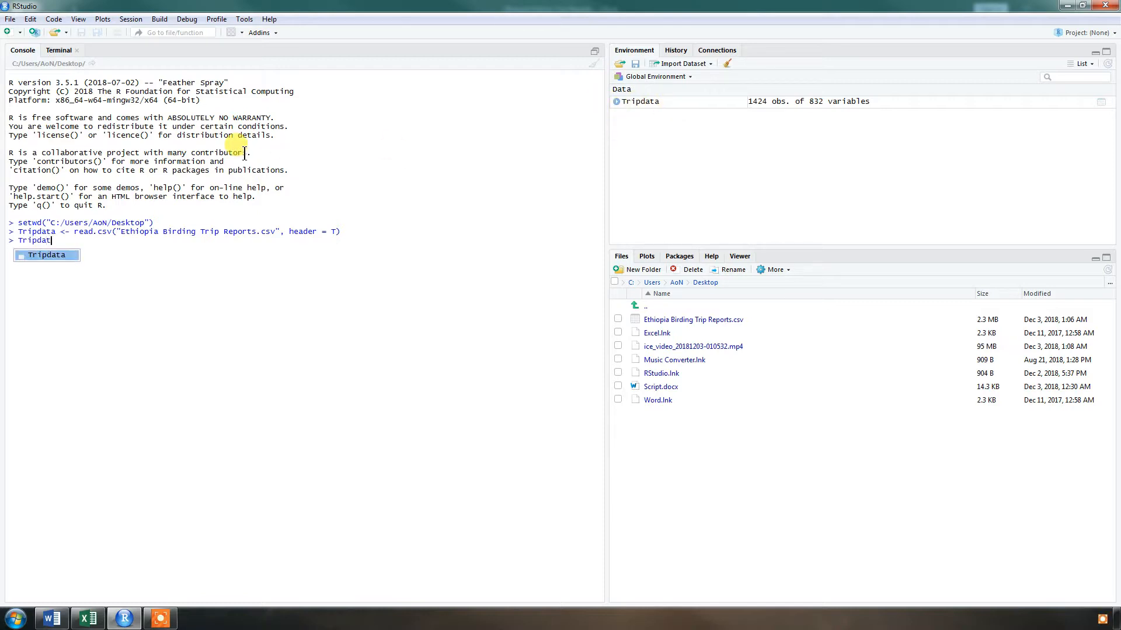
pyautogui.press('Tab')
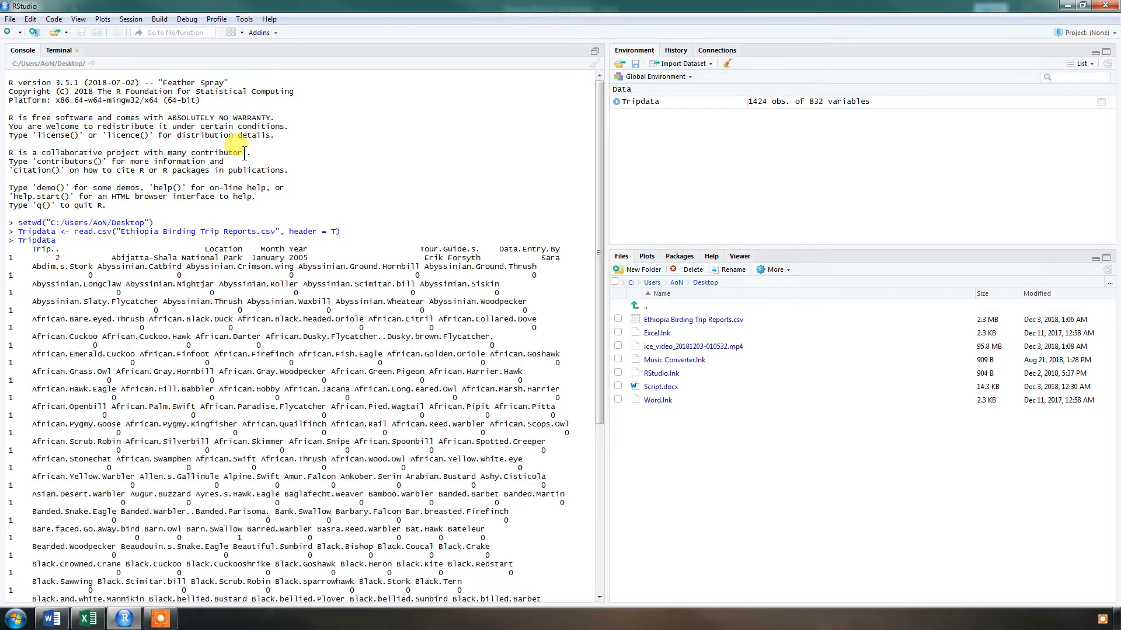